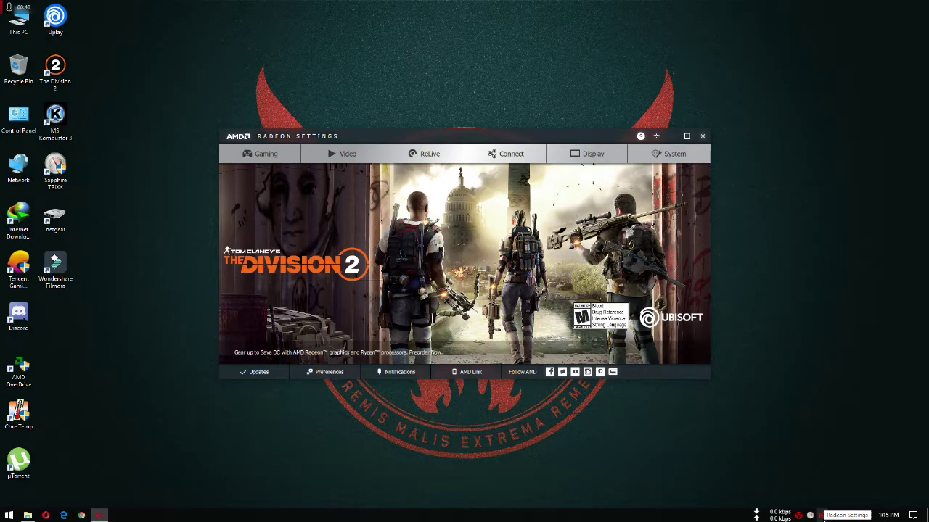
Step: Open the ReLive settings and look through the Global, Recording, Streaming and Overlay sections
{"action": "left_click", "coordinate": [428, 153]}
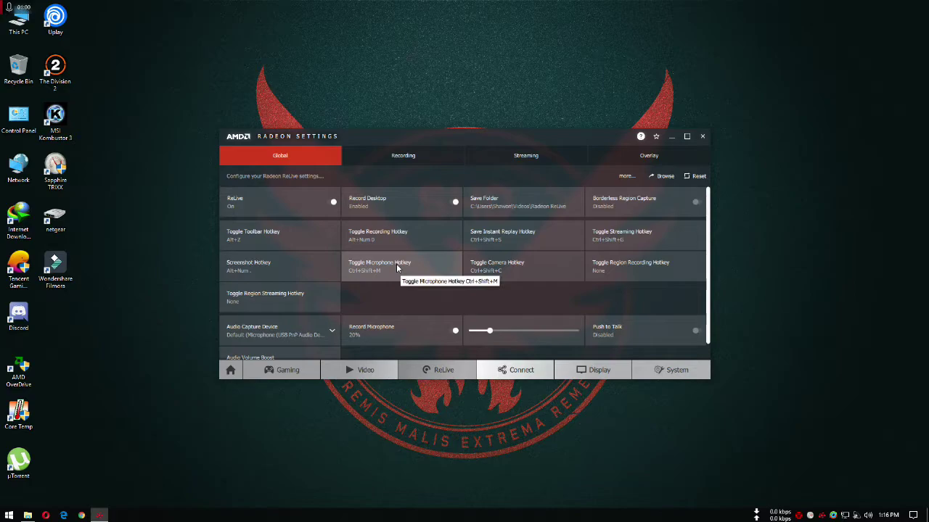
{"action": "left_click", "coordinate": [388, 159]}
{"action": "left_click", "coordinate": [511, 161]}
{"action": "left_click", "coordinate": [657, 161]}
{"action": "left_click", "coordinate": [289, 160]}
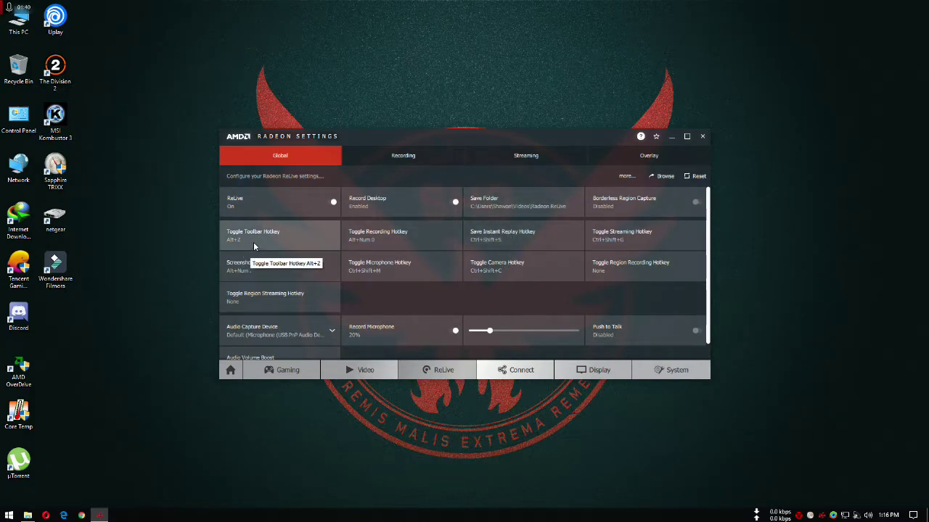
Step: Bring up the Radeon Overlay and look through its FRTC, FreeSync, Color and ReLive pages
{"action": "key", "text": "alt+z"}
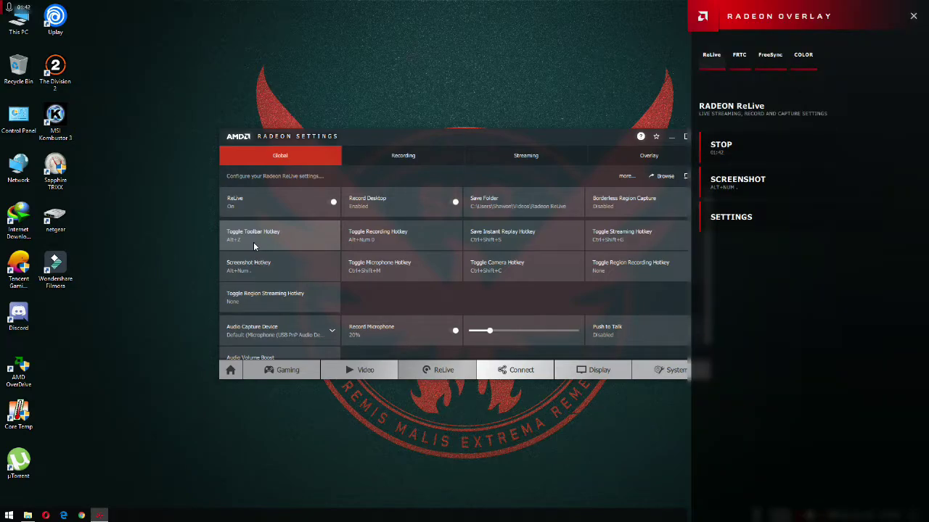
{"action": "left_click", "coordinate": [740, 58]}
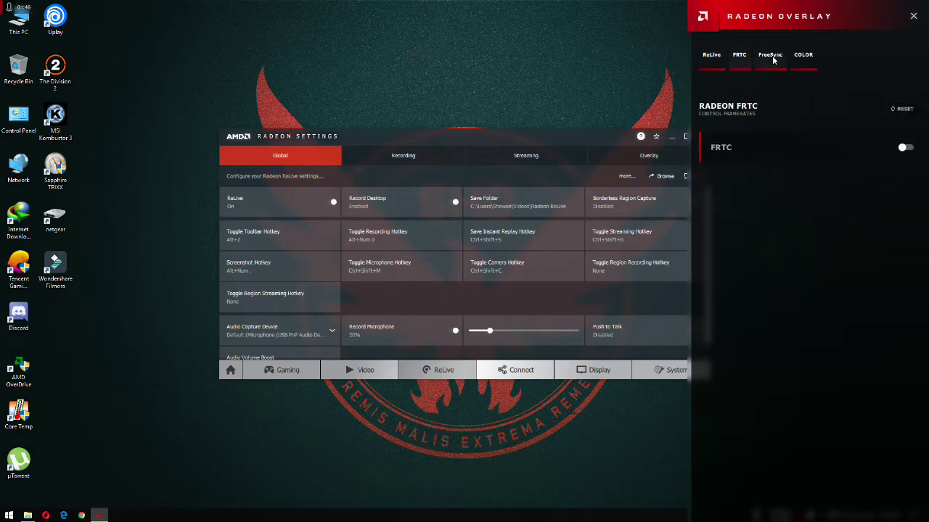
{"action": "left_click", "coordinate": [772, 55]}
{"action": "left_click", "coordinate": [804, 55]}
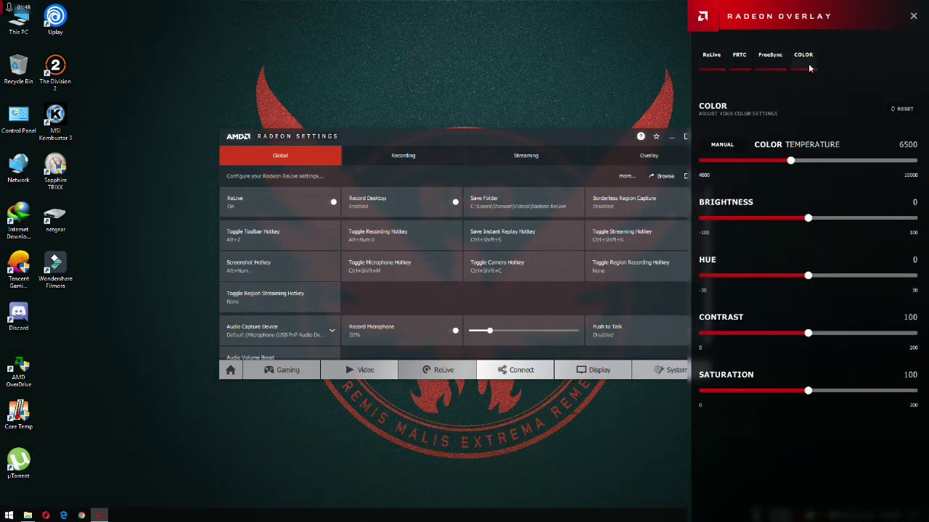
{"action": "left_click", "coordinate": [715, 56]}
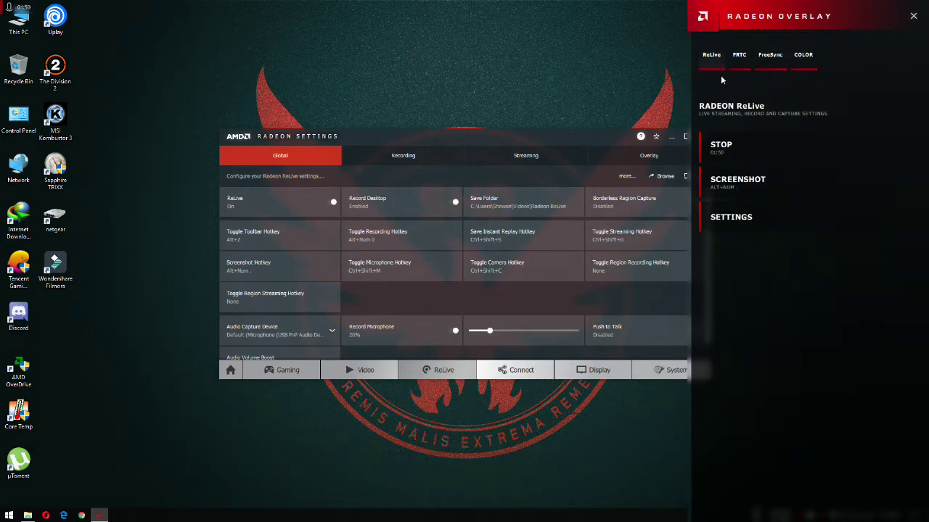
Step: Try enabling FRTC in the Radeon Overlay, switch it back off and close the overlay
{"action": "left_click", "coordinate": [739, 58]}
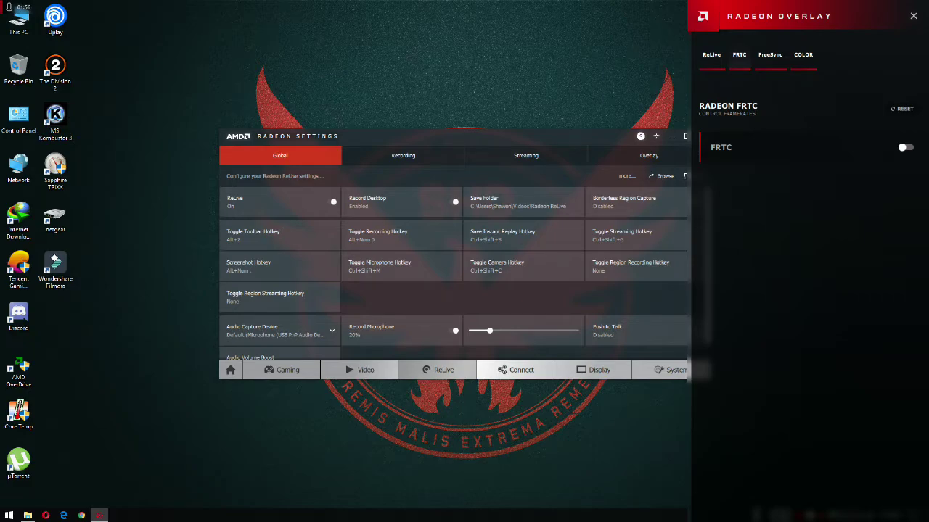
{"action": "left_click", "coordinate": [905, 149]}
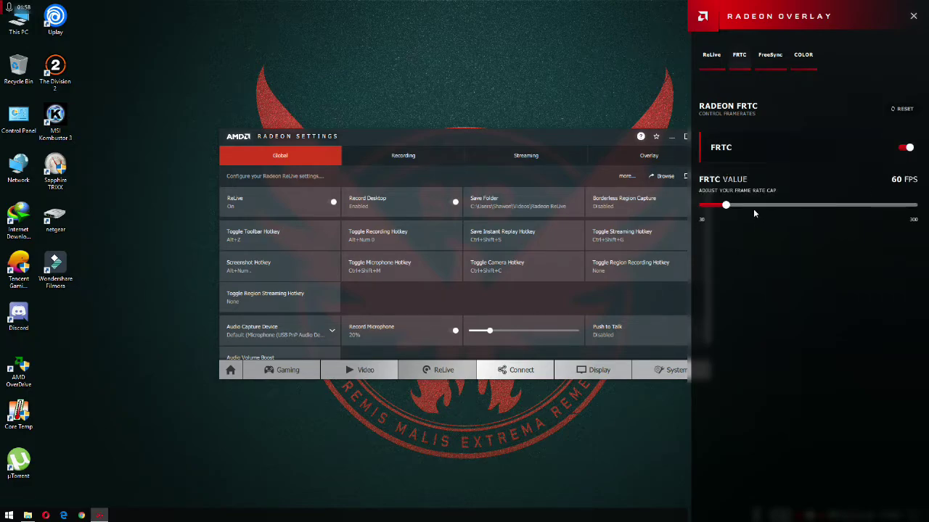
{"action": "left_click", "coordinate": [903, 150]}
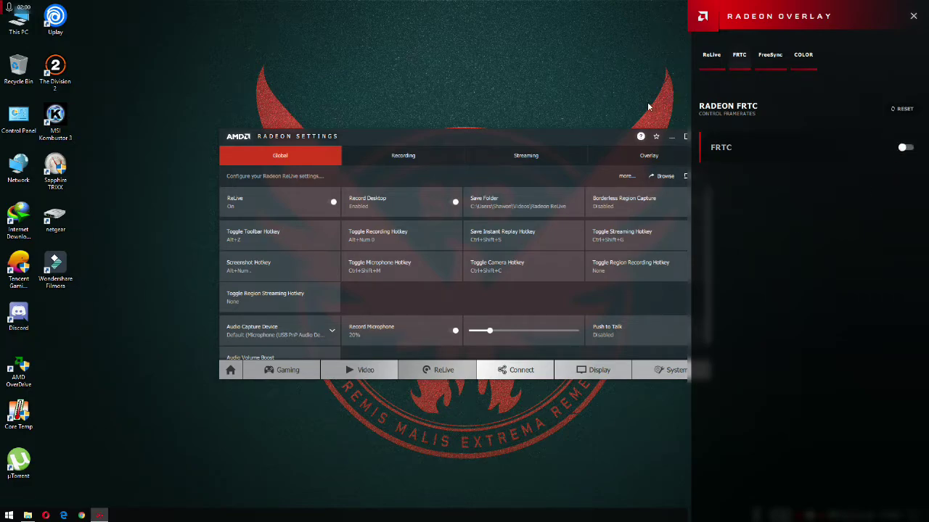
{"action": "key", "text": "alt+r"}
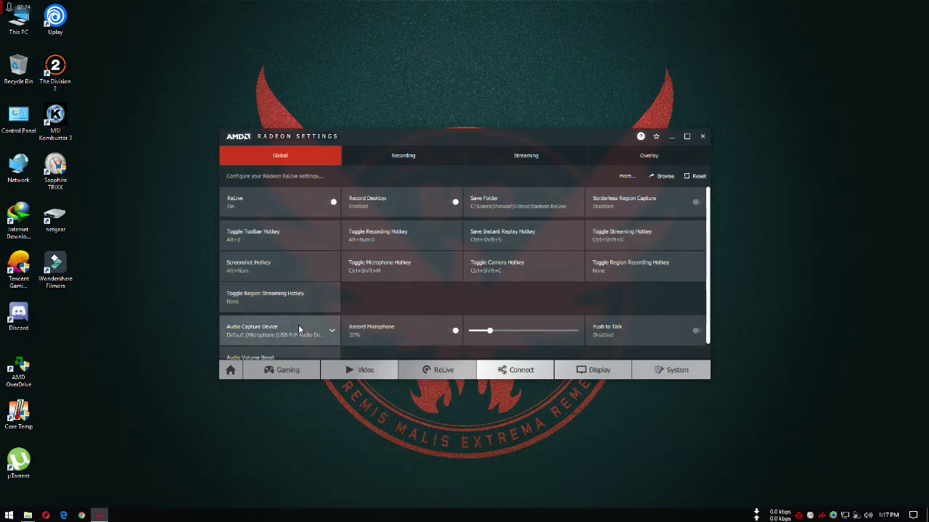
Step: Set the Record Microphone volume to 11% in the global ReLive settings
{"action": "left_click", "coordinate": [478, 331]}
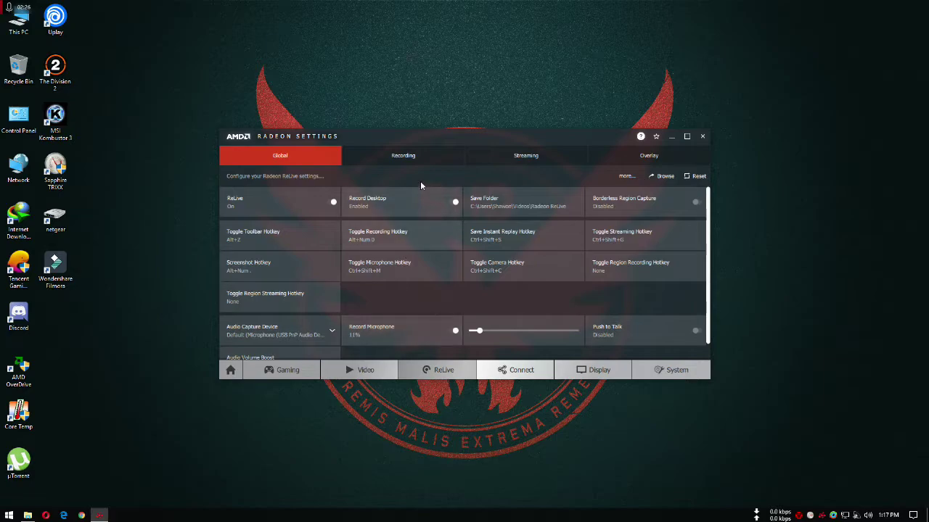
Step: Examine the available recording profile, resolution, audio bitrate and FPS options in the recording settings
{"action": "left_click", "coordinate": [405, 154]}
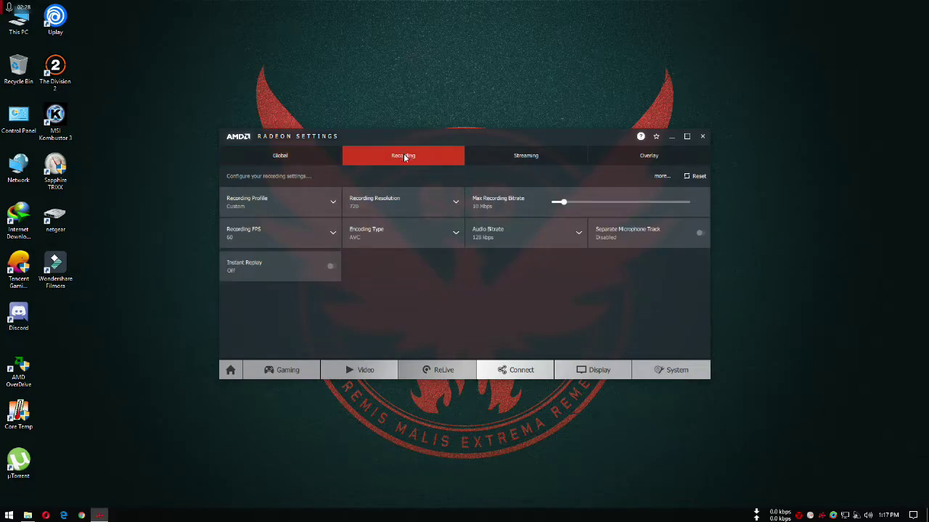
{"action": "left_click", "coordinate": [279, 210]}
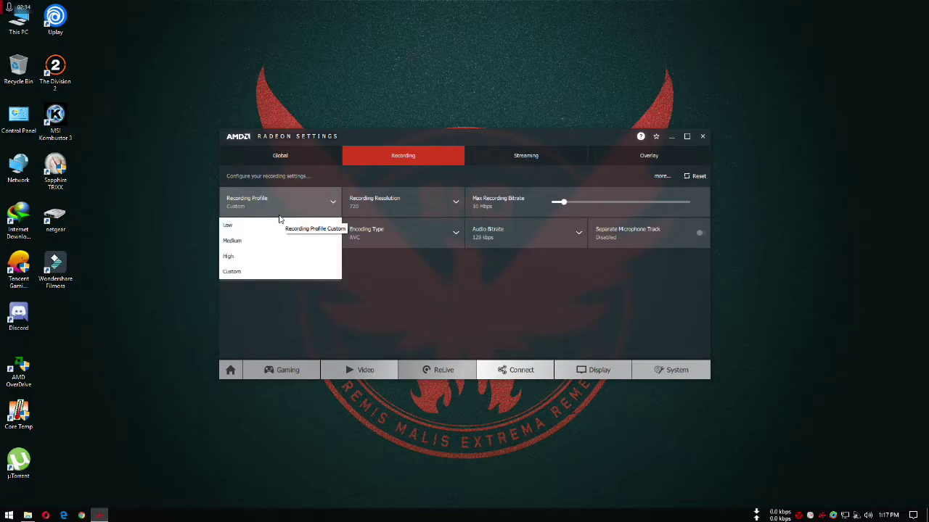
{"action": "left_click", "coordinate": [411, 204]}
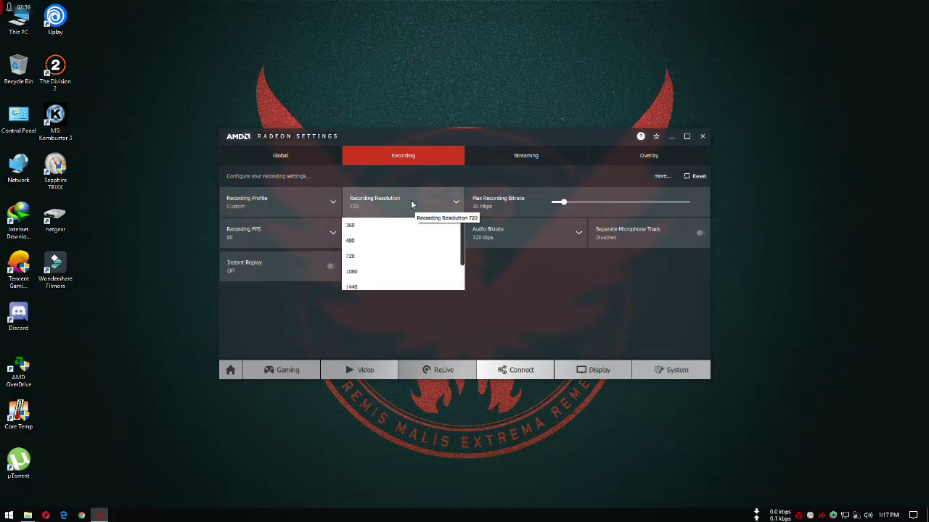
{"action": "left_click", "coordinate": [412, 204]}
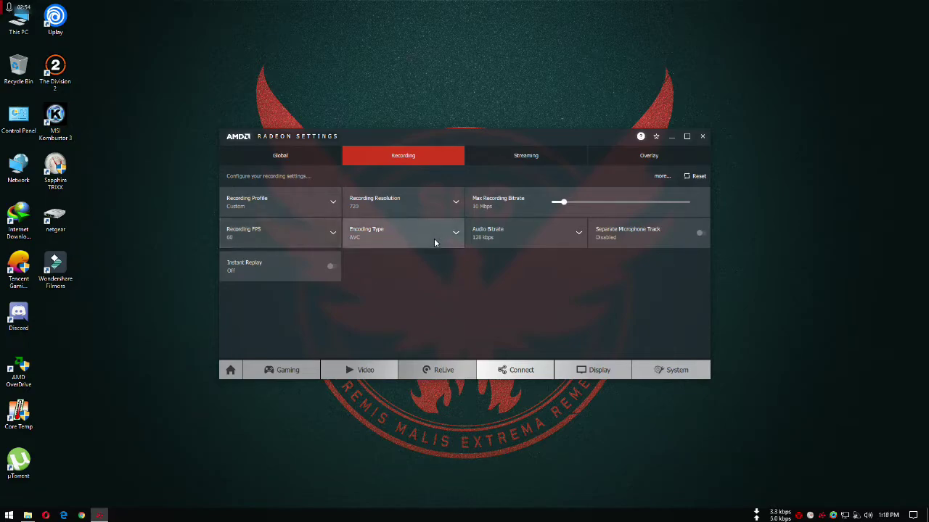
{"action": "left_click", "coordinate": [535, 234]}
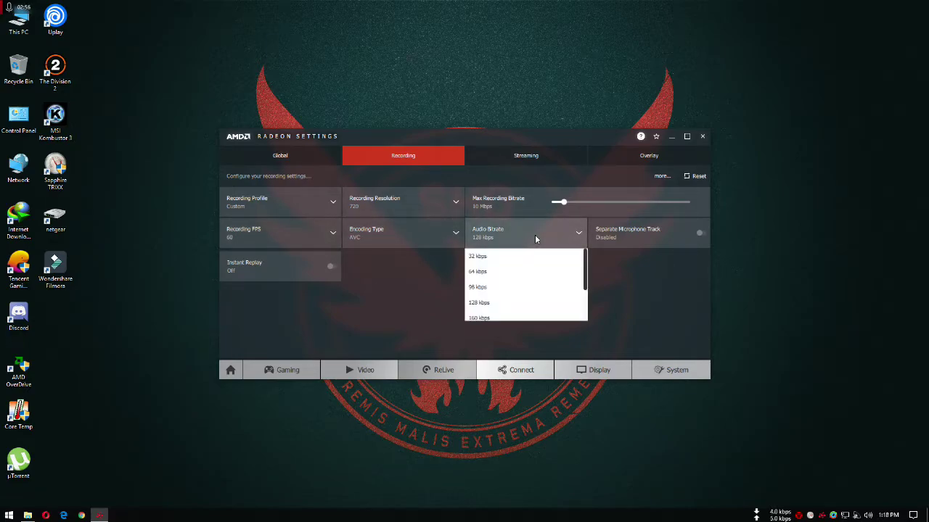
{"action": "left_click", "coordinate": [534, 235]}
{"action": "left_click", "coordinate": [285, 227]}
{"action": "left_click", "coordinate": [284, 228]}
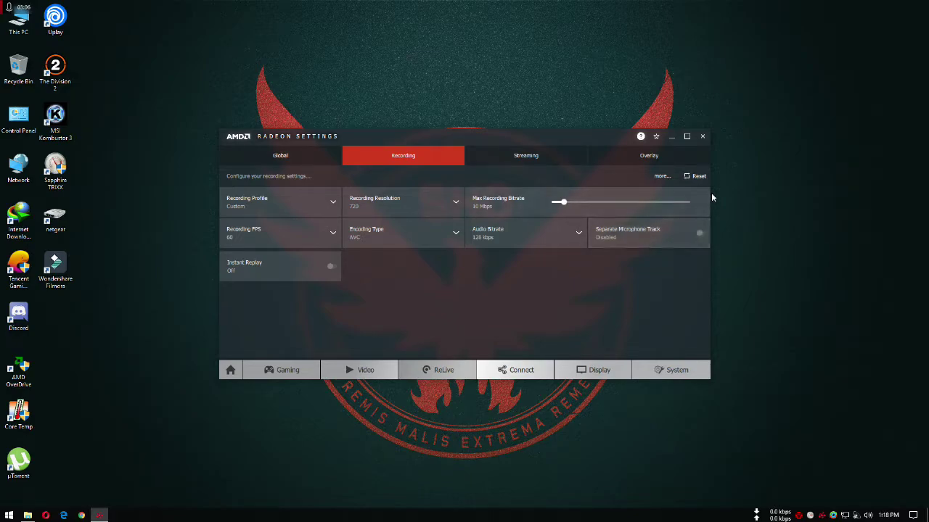
Step: Enable Instant Replay with a duration of 1 minute and check its save hotkey in the global settings
{"action": "left_click", "coordinate": [332, 267]}
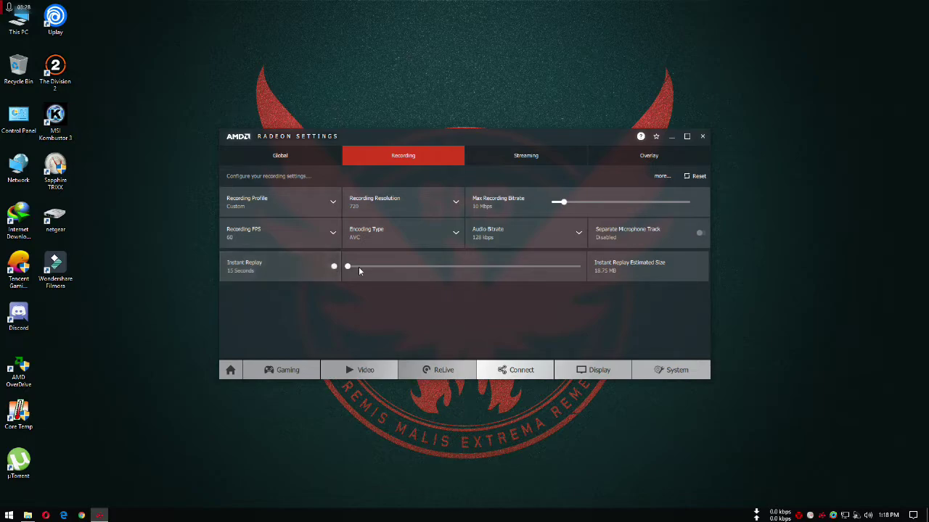
{"action": "left_click_drag", "start_coordinate": [350, 267], "coordinate": [361, 268]}
{"action": "left_click", "coordinate": [281, 155]}
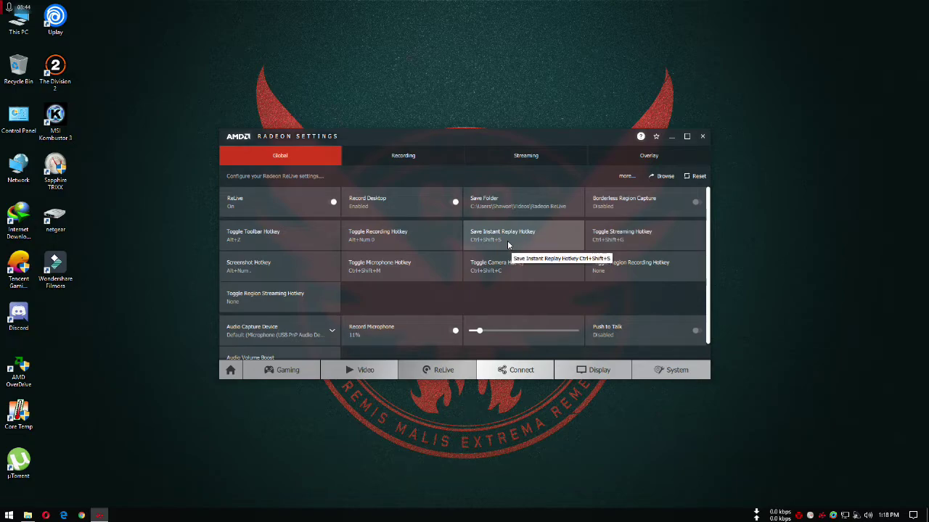
Step: Turn Instant Replay off in the recording settings after a glance at the streaming settings
{"action": "left_click", "coordinate": [430, 163]}
{"action": "left_click", "coordinate": [518, 163]}
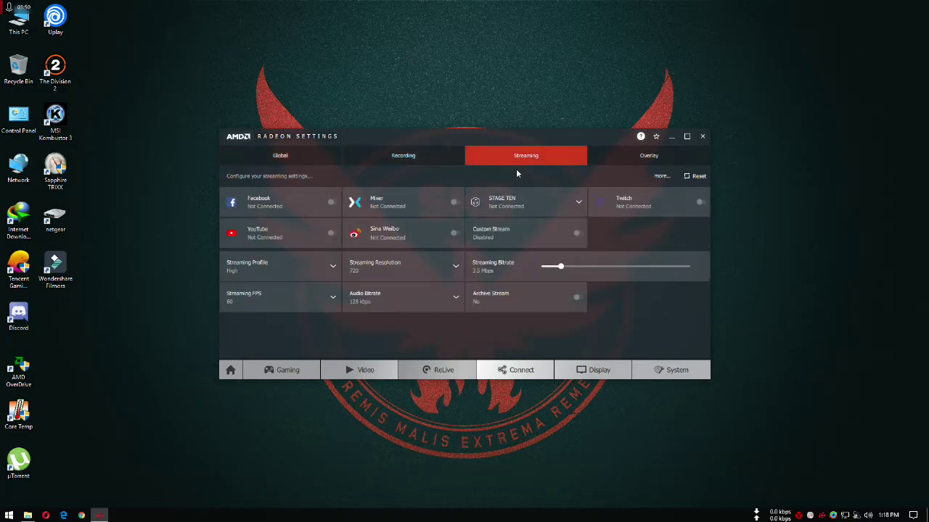
{"action": "left_click", "coordinate": [436, 153]}
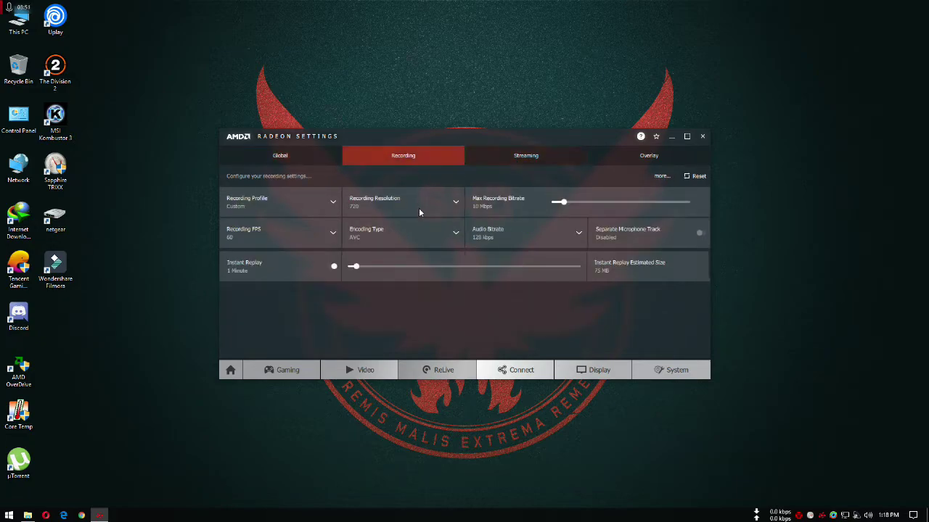
{"action": "left_click", "coordinate": [331, 265]}
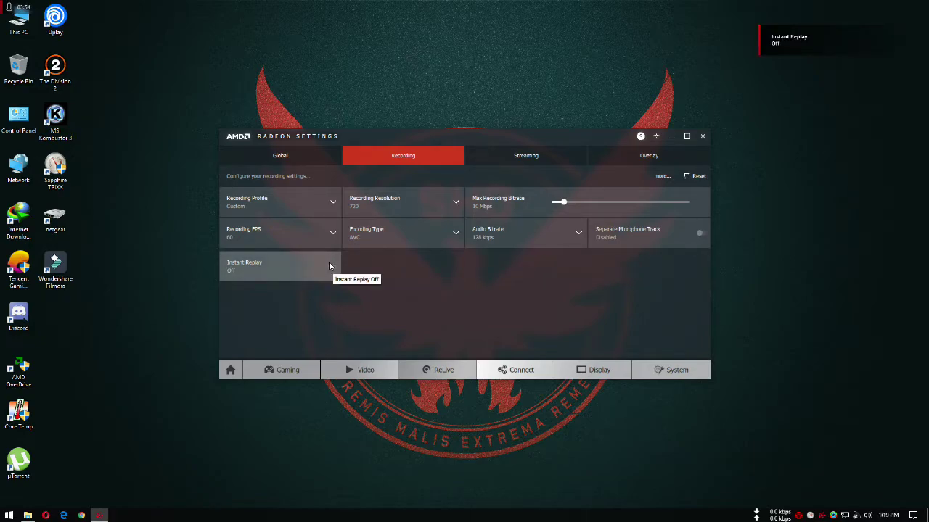
Step: Try the Custom Stream option in the streaming settings, inspect its Server URL and Connection Key fields, and disable it again
{"action": "left_click", "coordinate": [557, 154]}
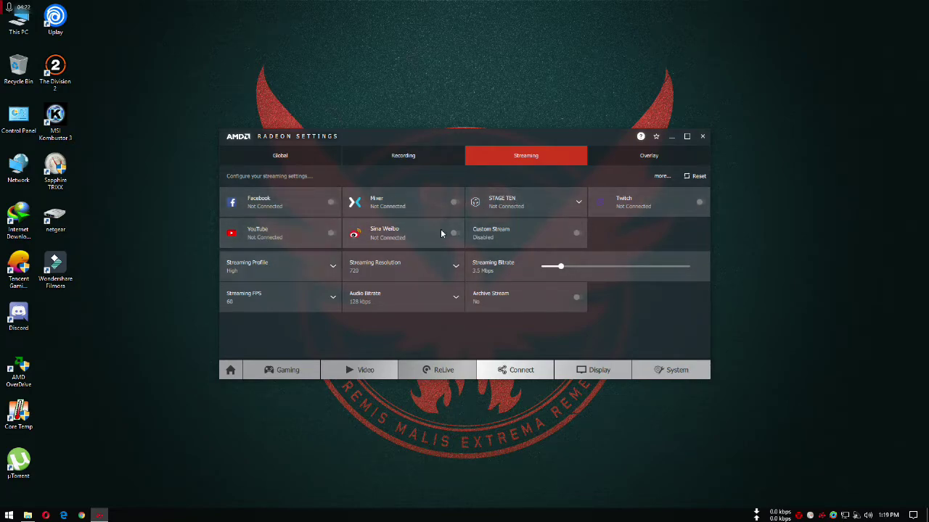
{"action": "left_click", "coordinate": [581, 233]}
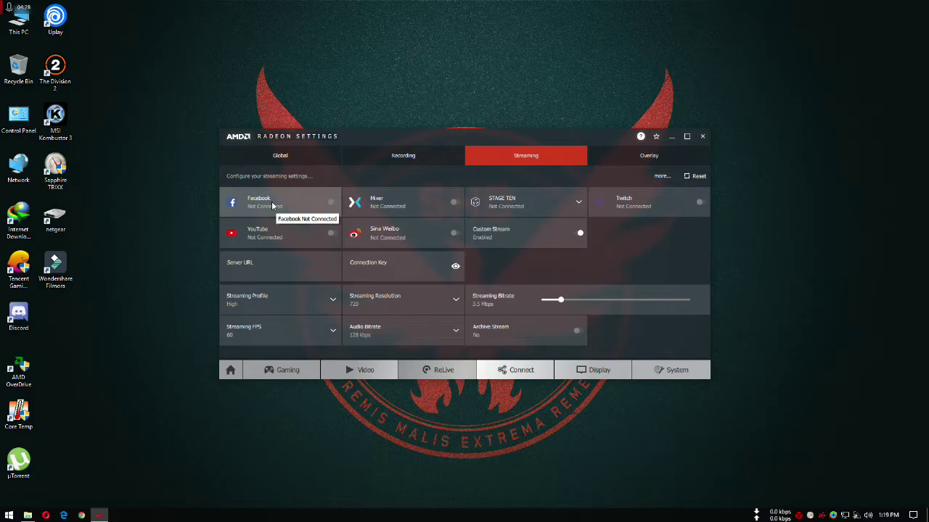
{"action": "left_click", "coordinate": [267, 274]}
{"action": "left_click", "coordinate": [275, 269]}
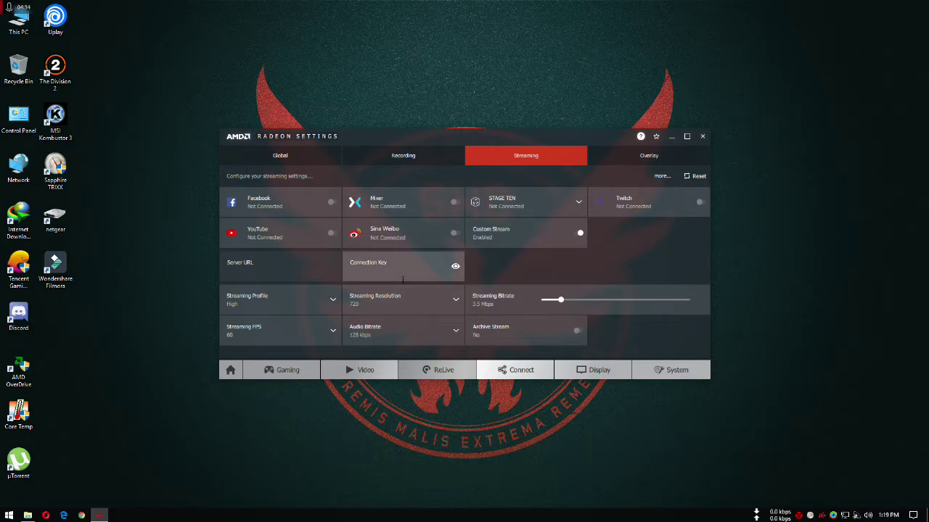
{"action": "left_click", "coordinate": [579, 233]}
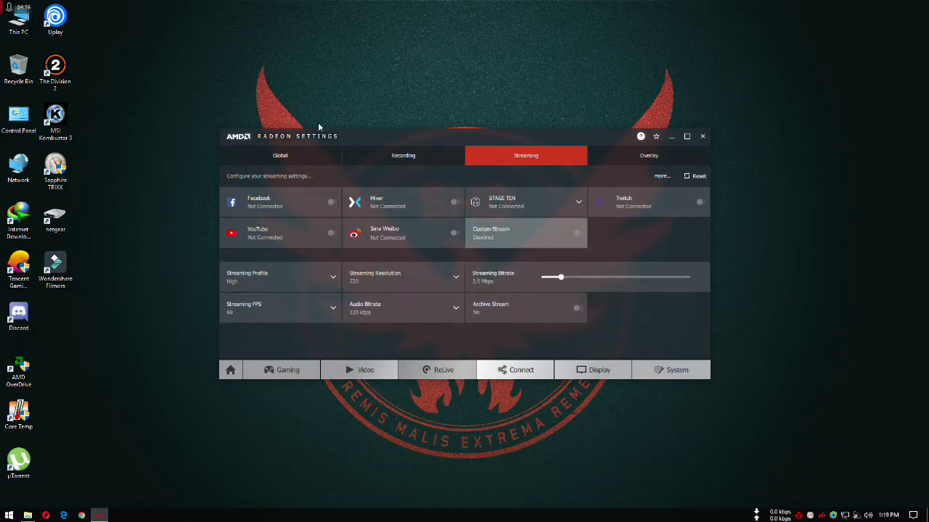
Step: Check the global ReLive hotkeys and the available streaming FPS options
{"action": "left_click", "coordinate": [280, 157]}
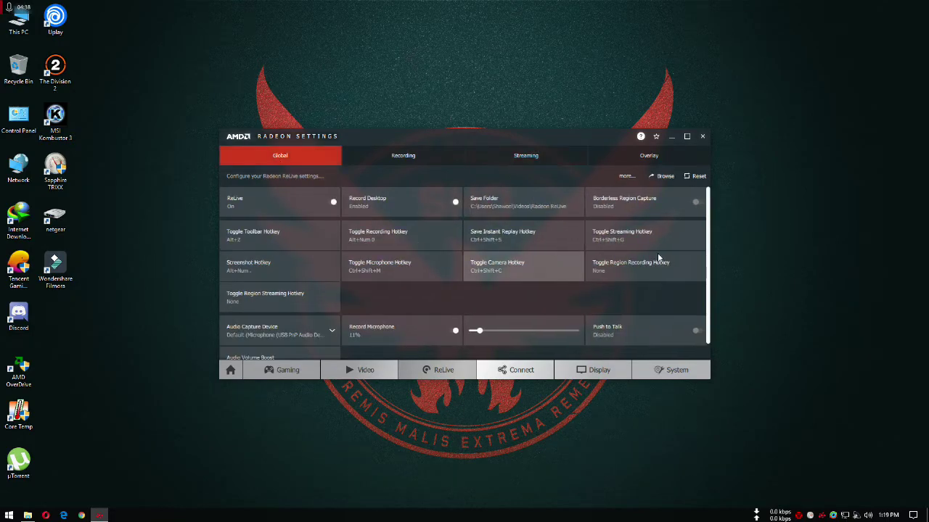
{"action": "left_click", "coordinate": [528, 153]}
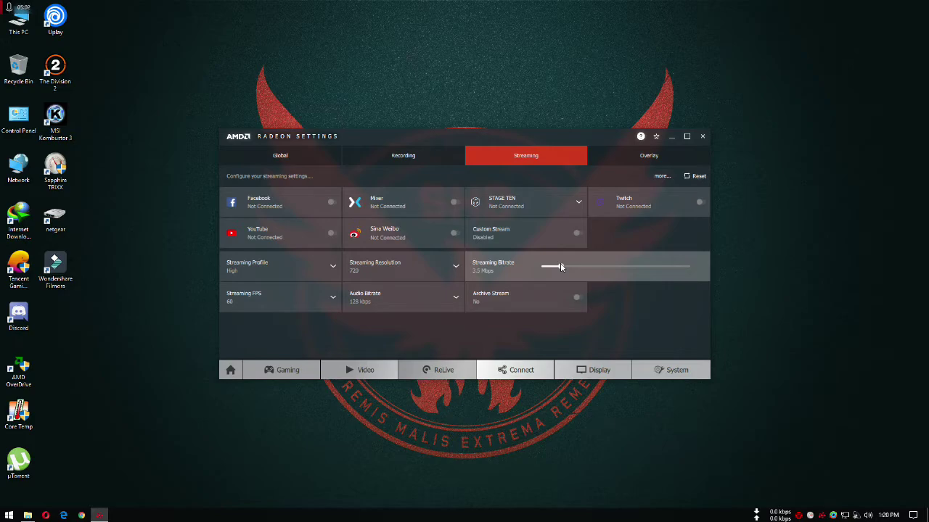
{"action": "left_click", "coordinate": [244, 303]}
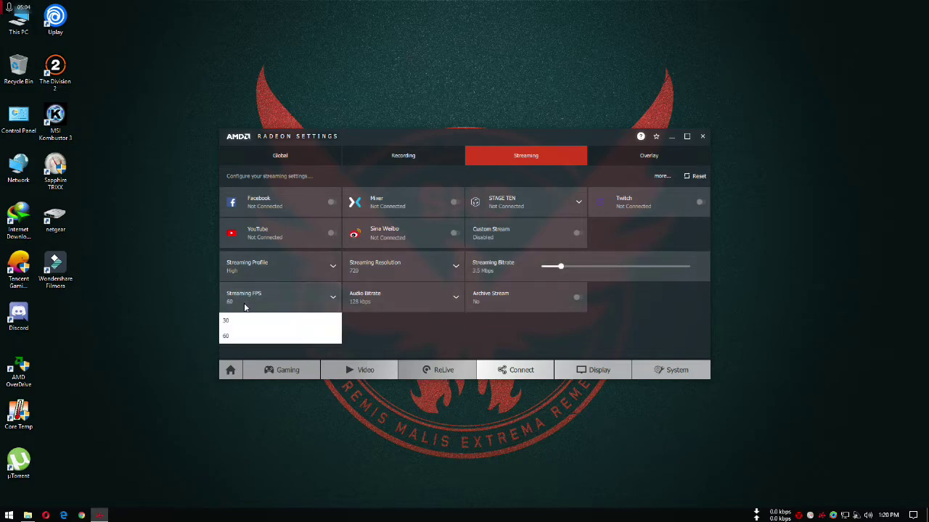
{"action": "left_click", "coordinate": [255, 303]}
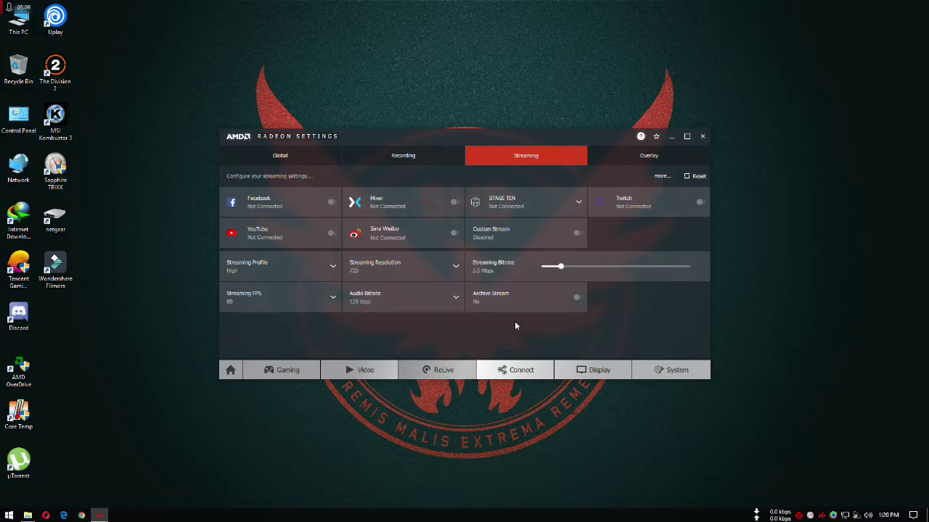
Step: Examine the overlay's indicator location options and try Show Custom Overlay, switching it back off
{"action": "left_click", "coordinate": [674, 155]}
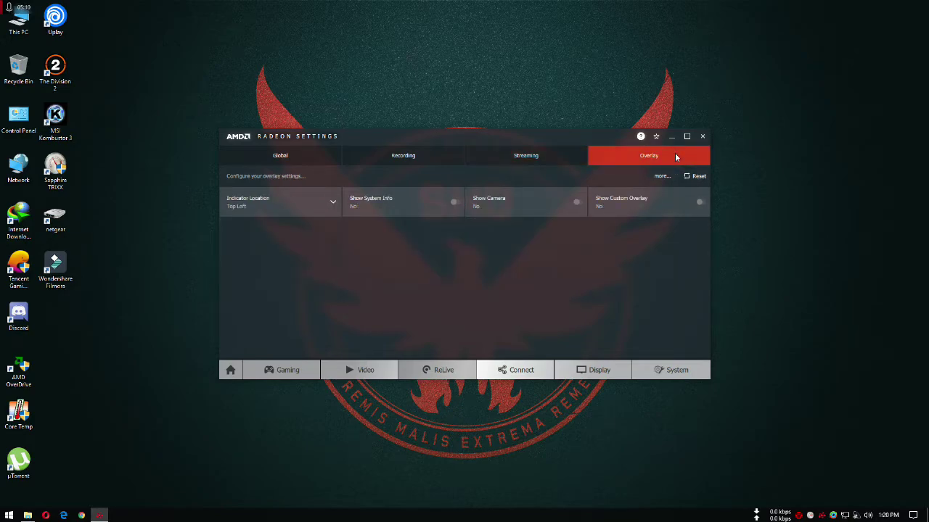
{"action": "left_click", "coordinate": [312, 200]}
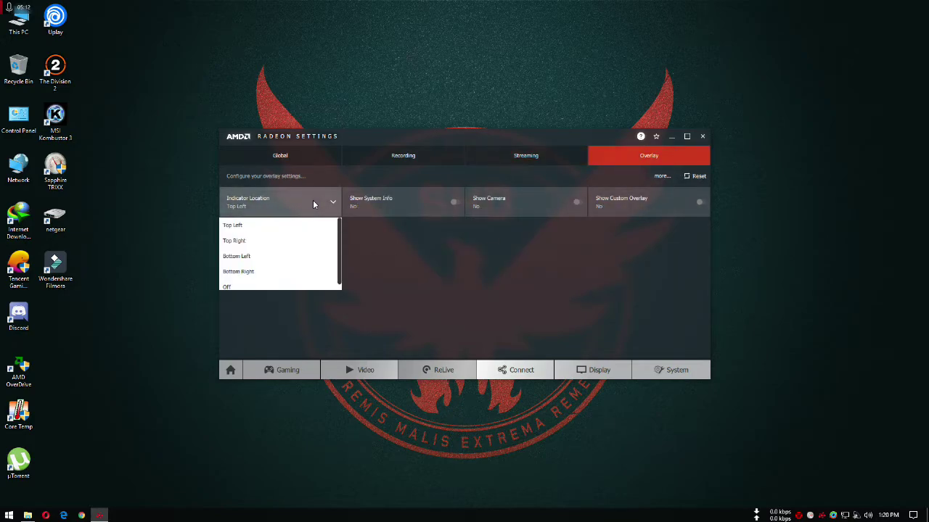
{"action": "left_click", "coordinate": [315, 201]}
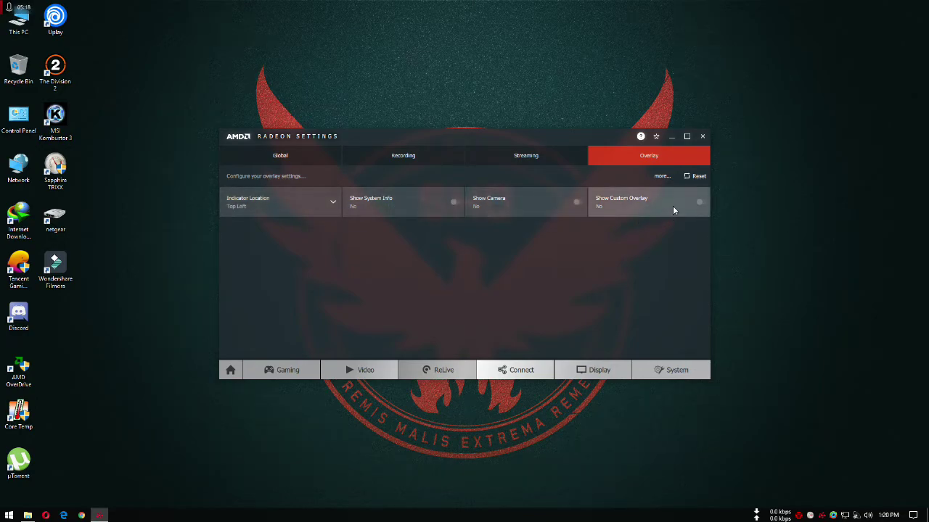
{"action": "left_click", "coordinate": [701, 204]}
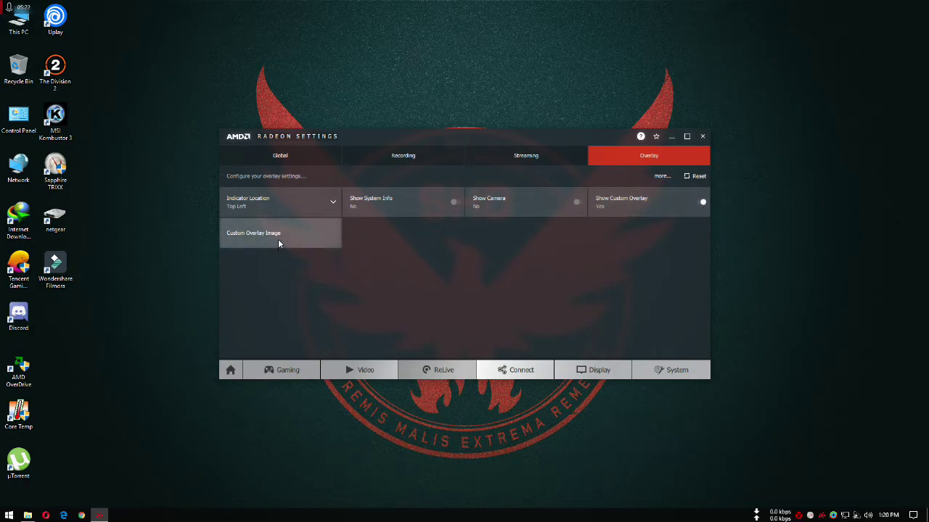
{"action": "left_click", "coordinate": [700, 203]}
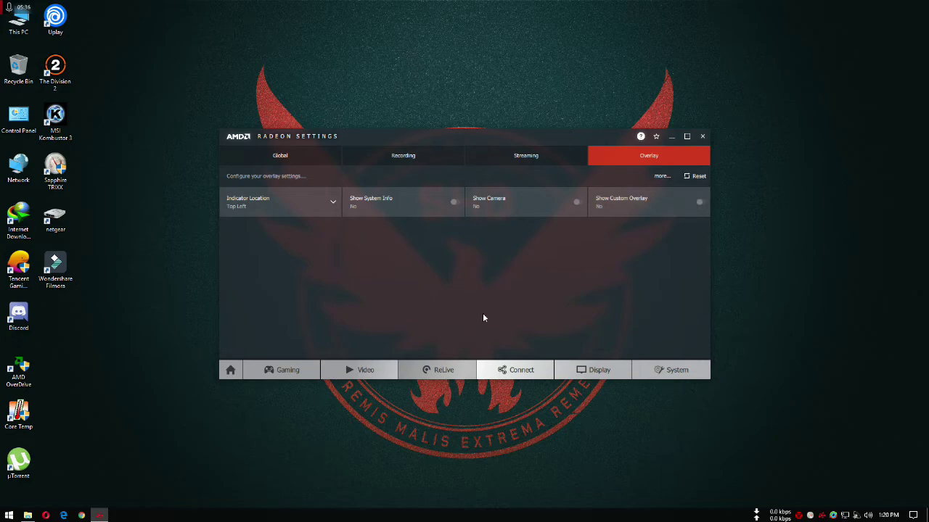
Step: Return to the ReLive recording settings
{"action": "left_click", "coordinate": [425, 153]}
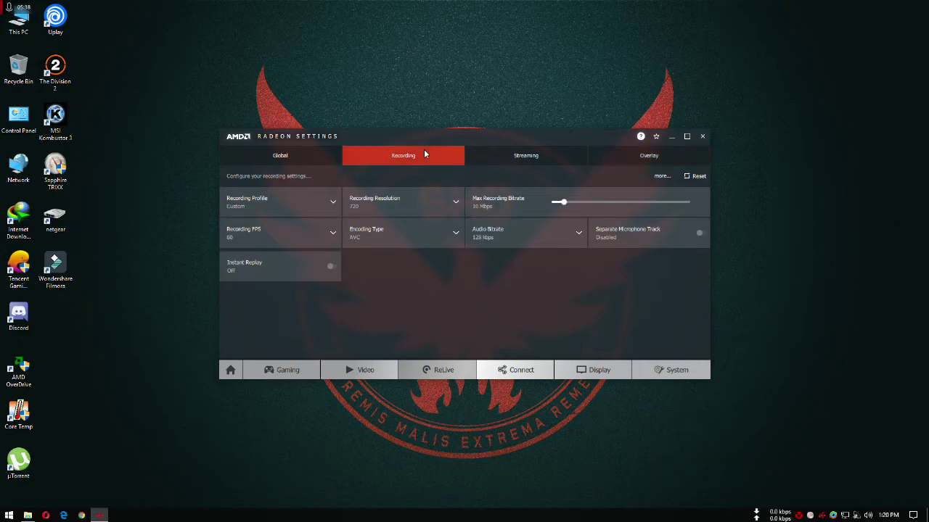